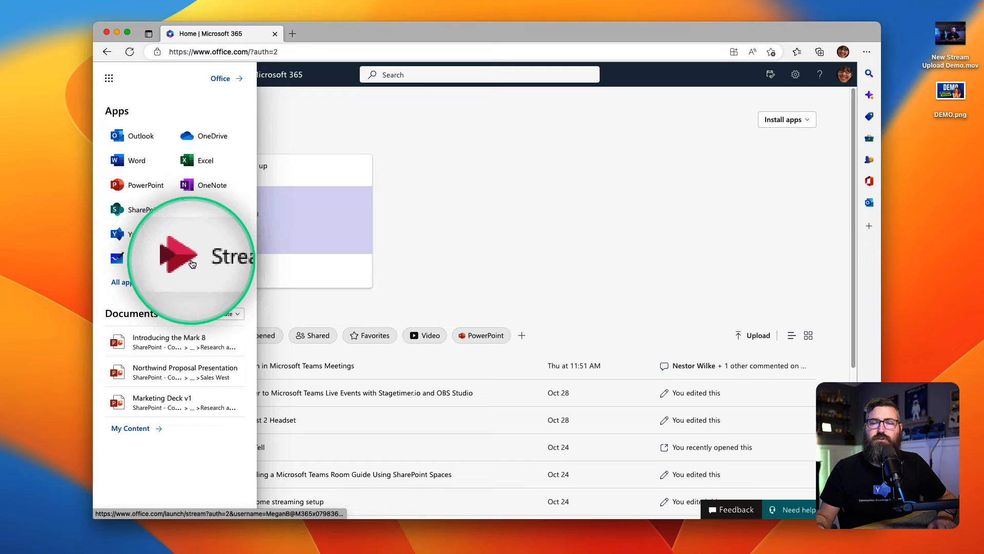
Open Stream and upload the desktop video New Stream Upload Demo.mov to it.
left_click(192, 262)
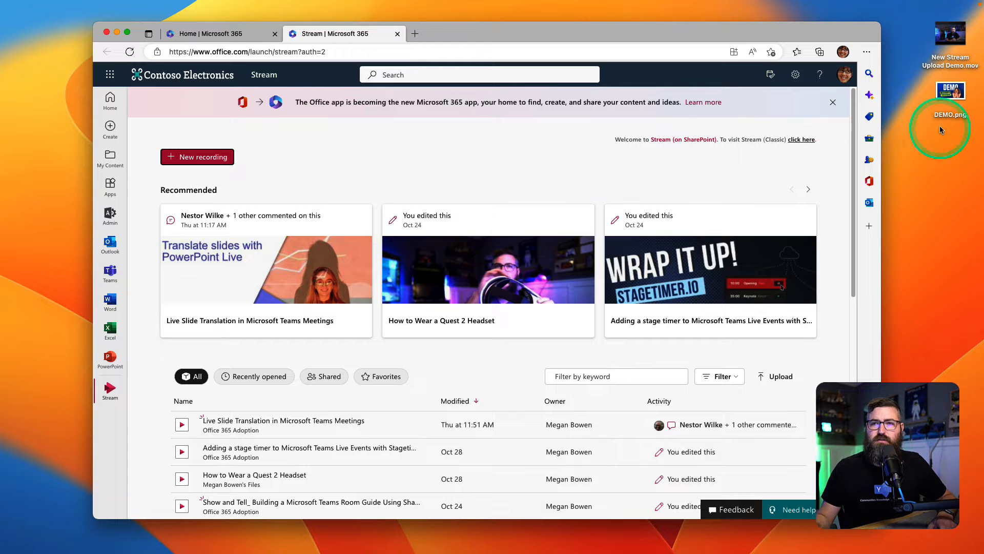
mouse_move(951, 36)
left_mouse_down()
mouse_move(946, 52)
mouse_move(747, 221)
mouse_move(839, 149)
mouse_move(950, 23)
left_mouse_up()
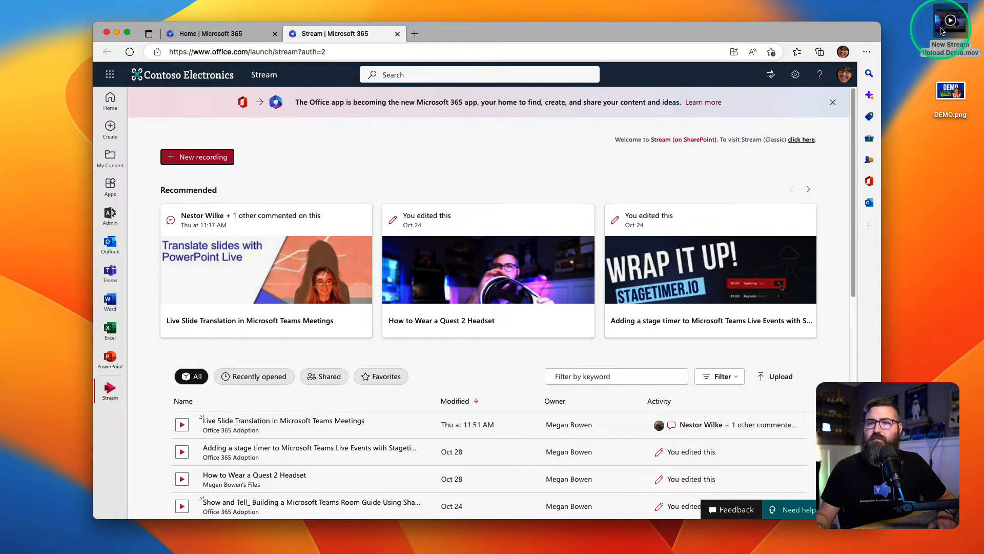
left_click_drag(943, 31, 722, 180)
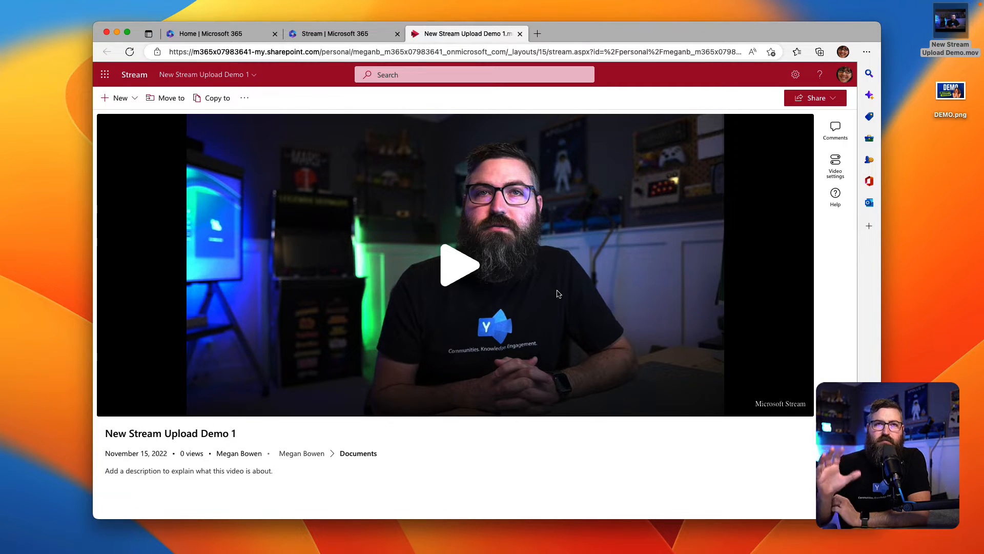
Change the uploaded video's title to "New Stream Demo" and save it.
left_click(184, 432)
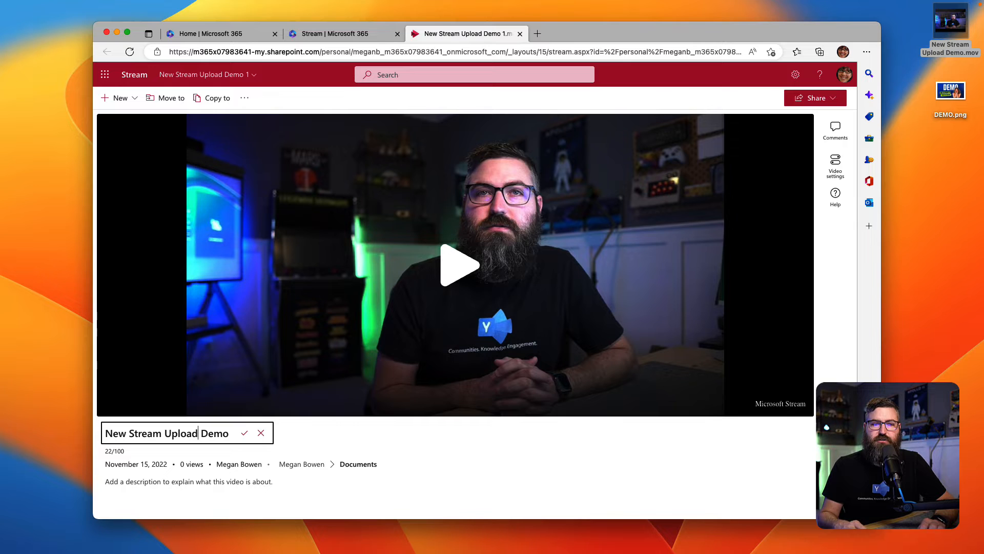
key("BackSpace")
key("BackSpace")
key("BackSpace")
key("BackSpace")
key("BackSpace")
key("BackSpace")
key("BackSpace")
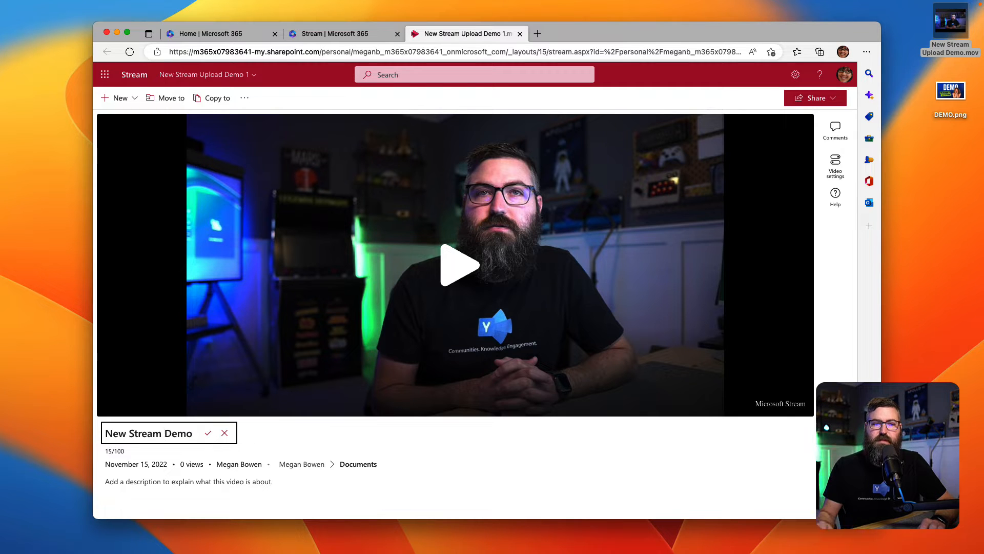
left_click(210, 434)
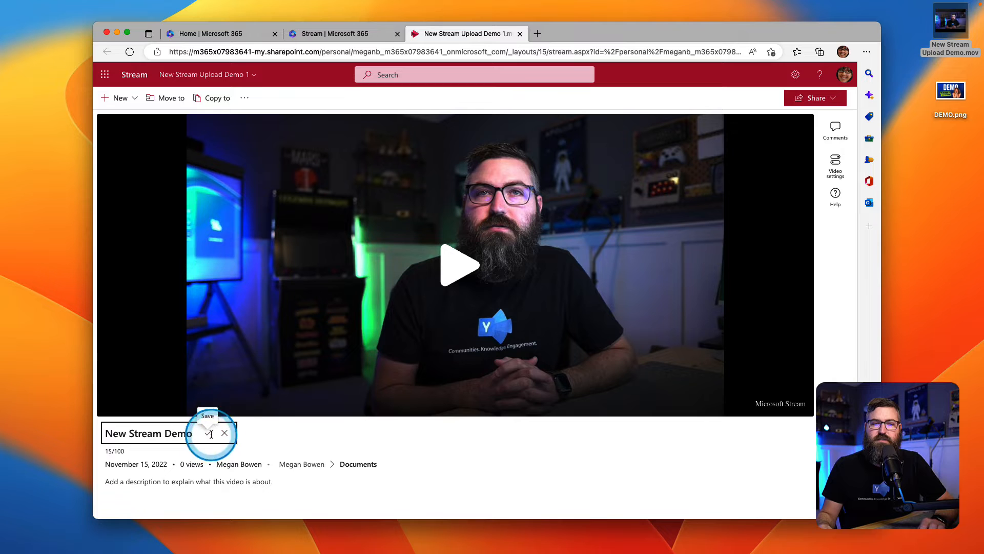
Enter "This is my cool stream demo video." as the video's description.
left_click(262, 484)
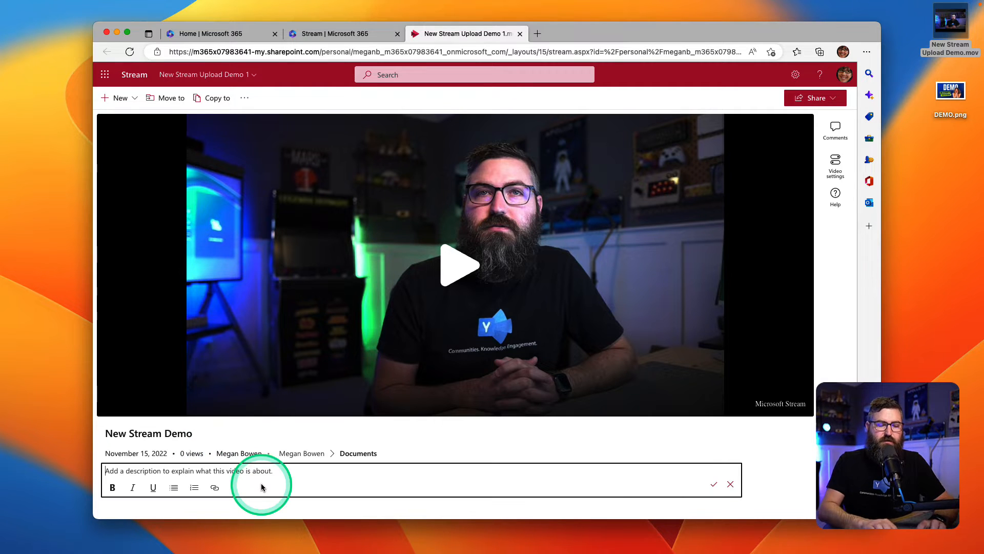
type("This is my cool st")
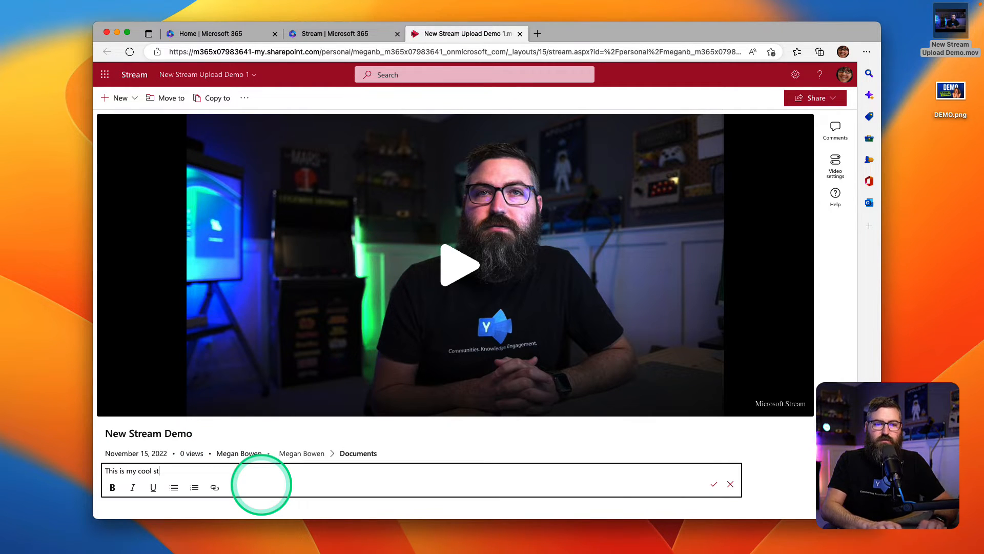
type("ream demo viede")
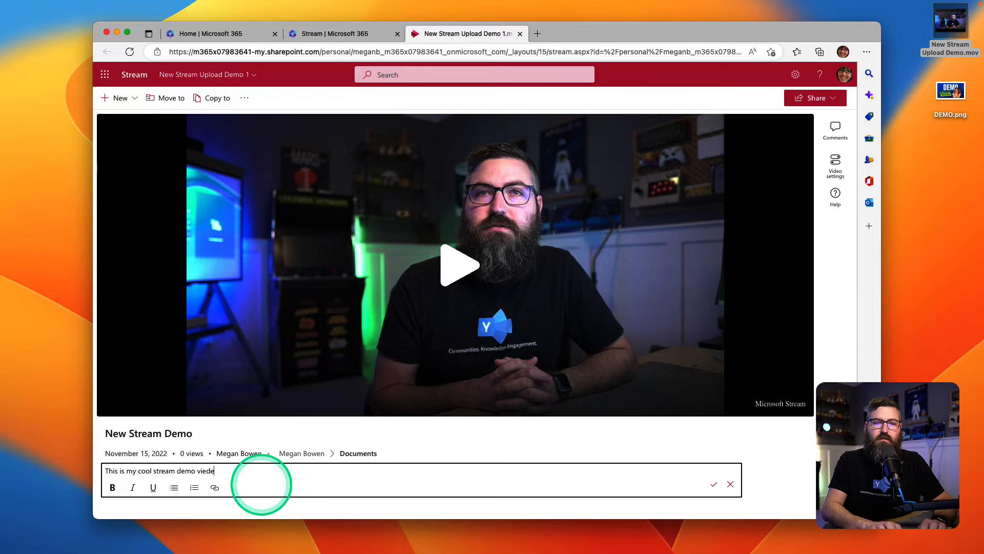
key("BackSpace")
key("BackSpace")
key("BackSpace")
type("deo.")
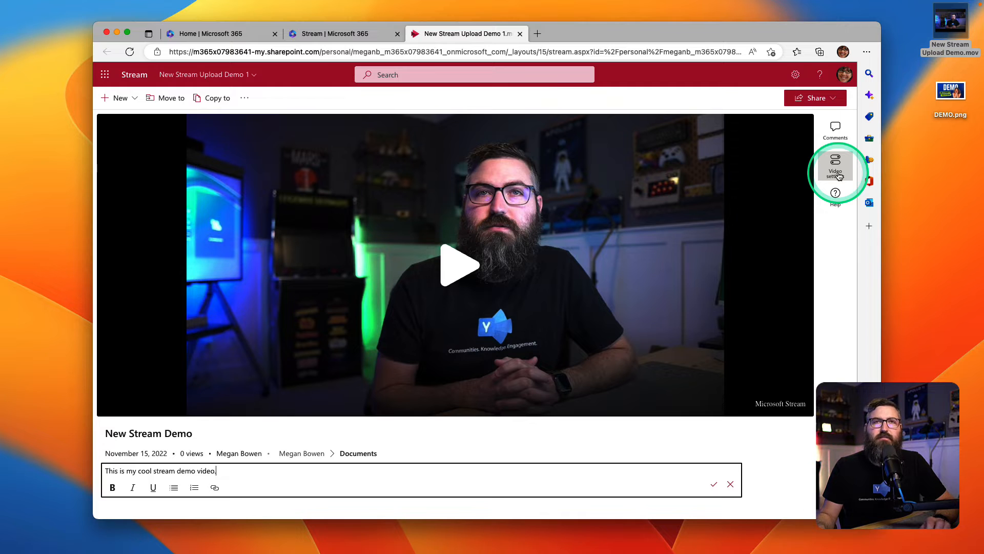
key("ctrl")
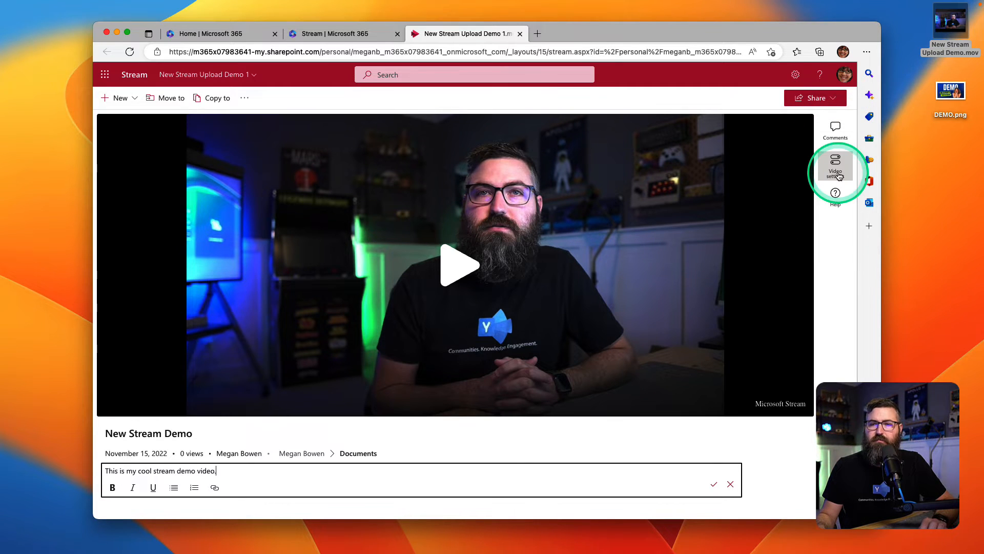
In the video settings, replace the thumbnail with DEMO.png from the Desktop folder.
left_click(835, 166)
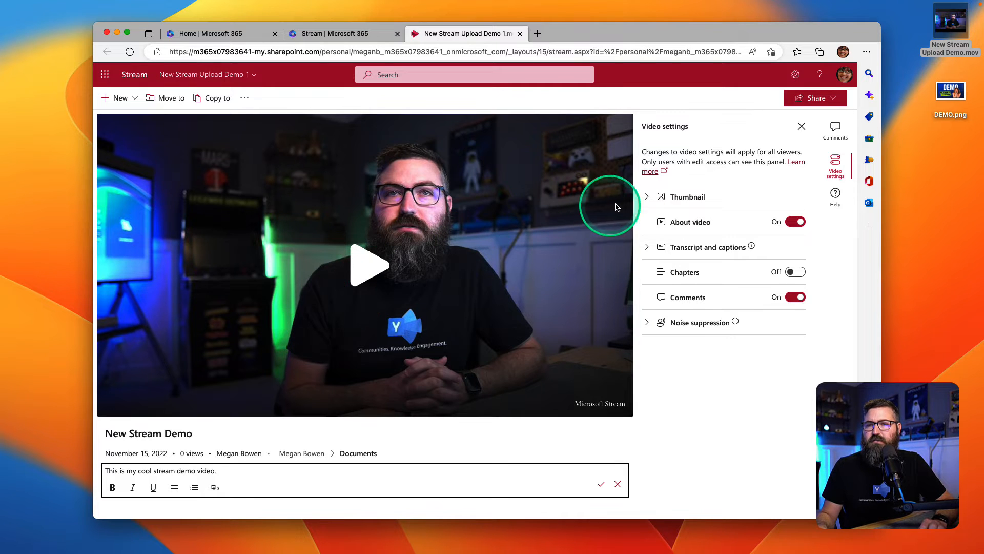
left_click(647, 200)
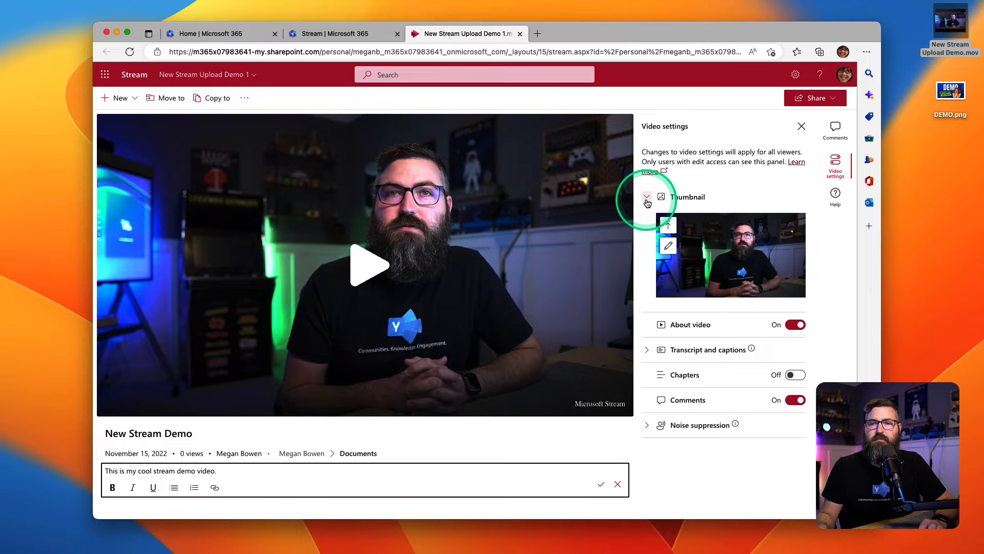
left_click(661, 223)
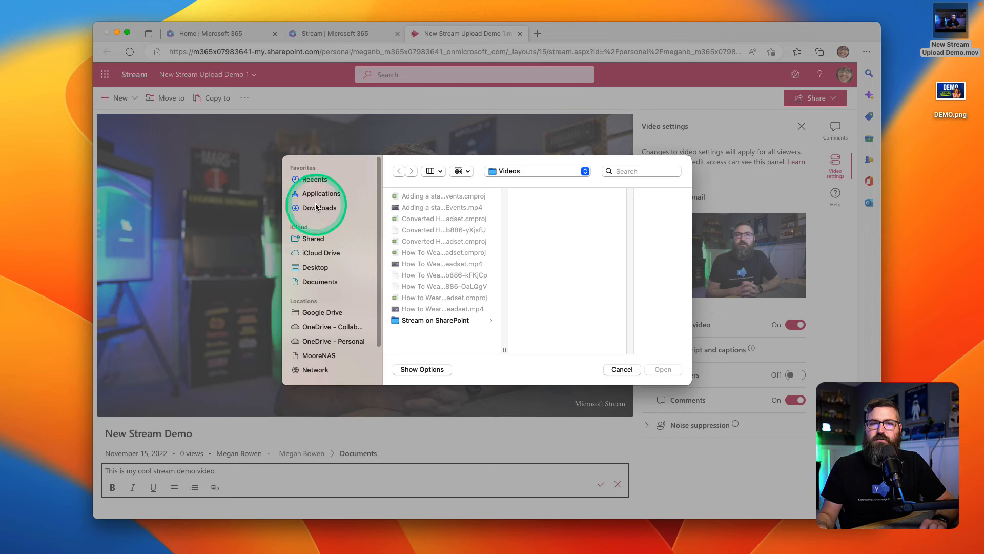
left_click(315, 267)
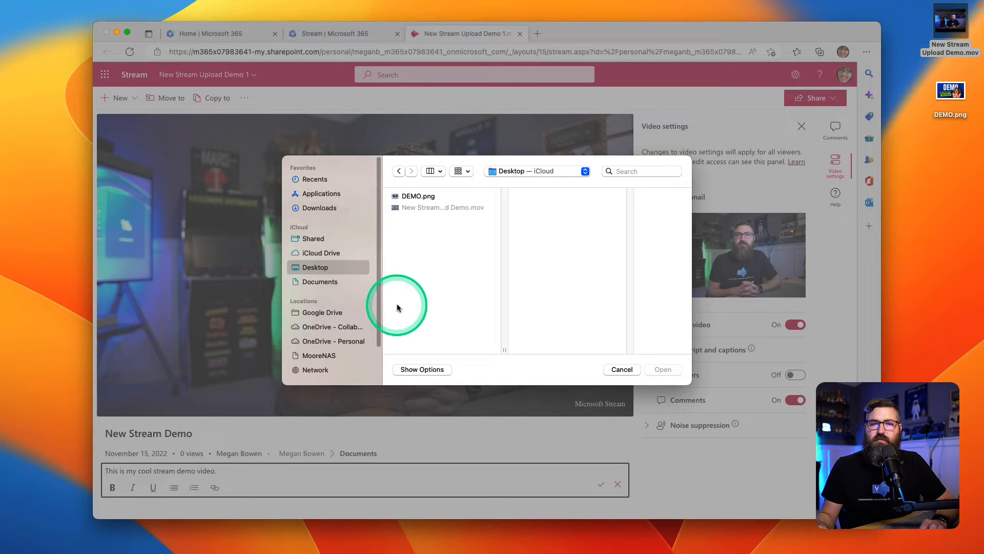
left_click(416, 197)
left_click(678, 371)
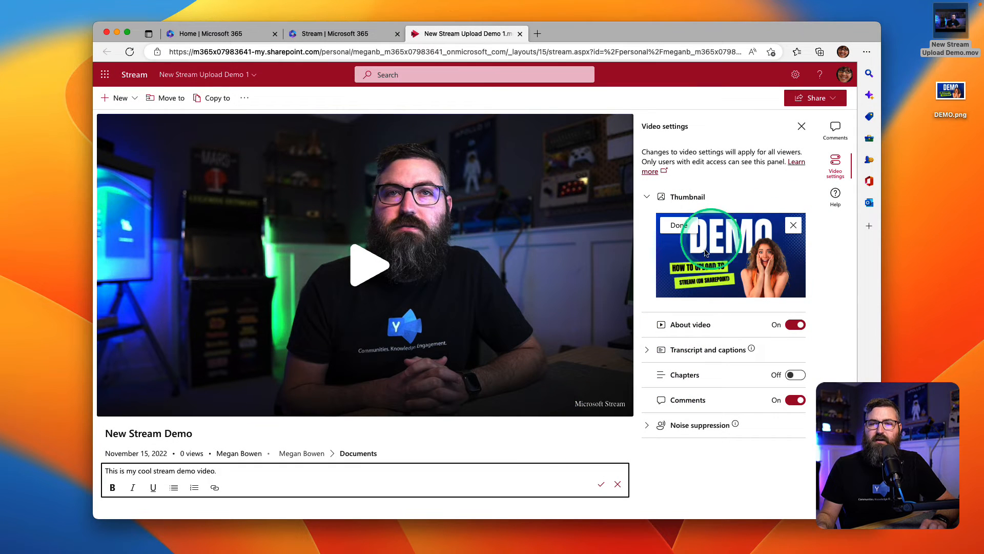
left_click(680, 226)
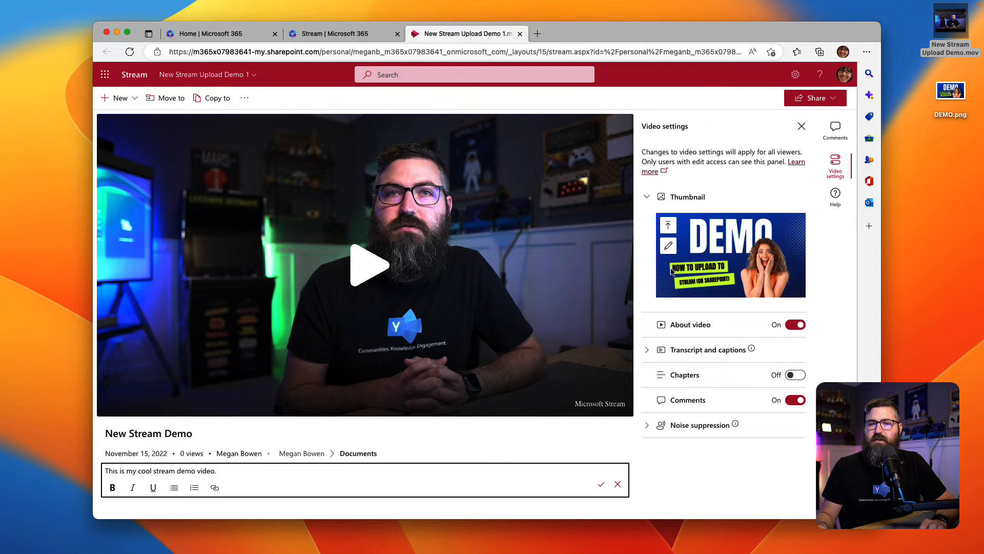
Generate a transcript and captions for the video with English (United States) as the spoken language.
left_click(647, 351)
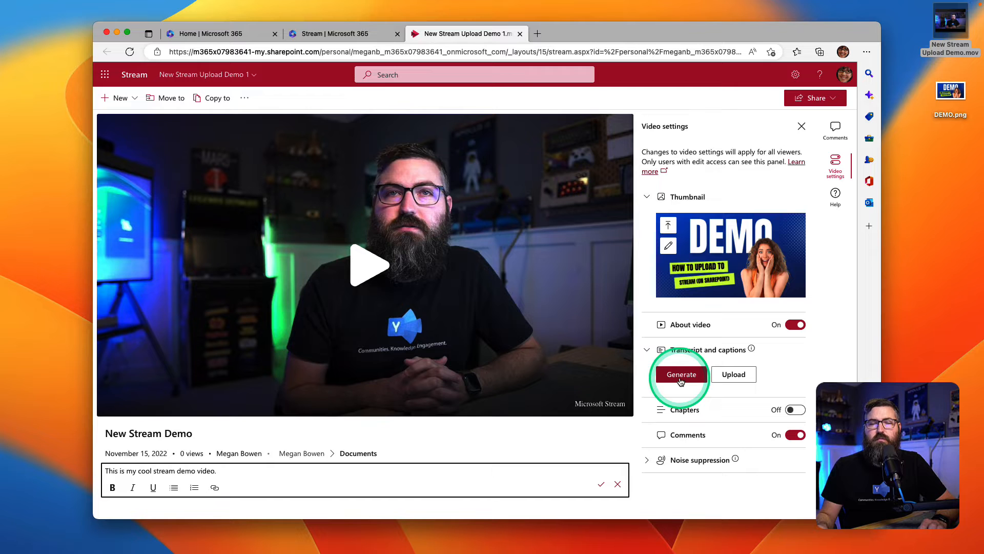
left_click(681, 381)
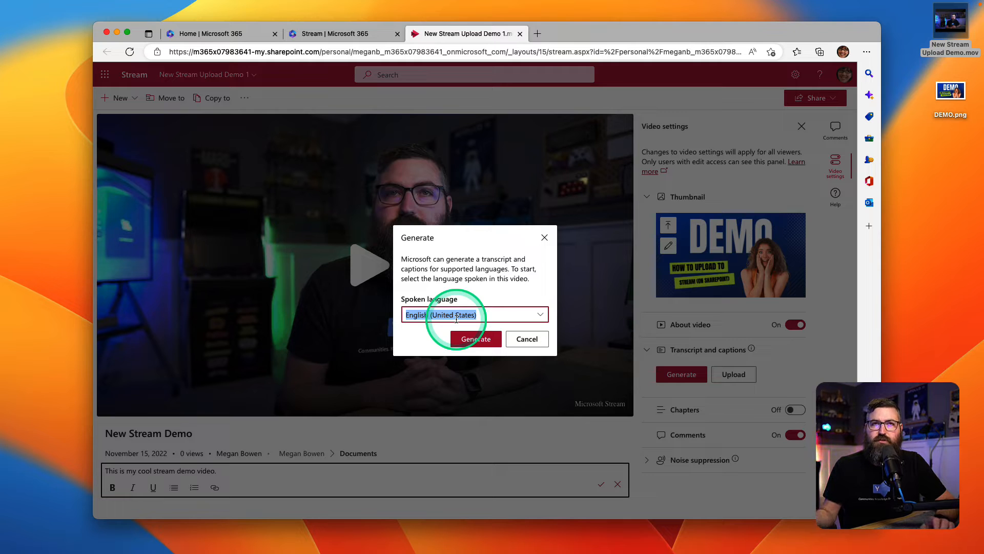
left_click(478, 339)
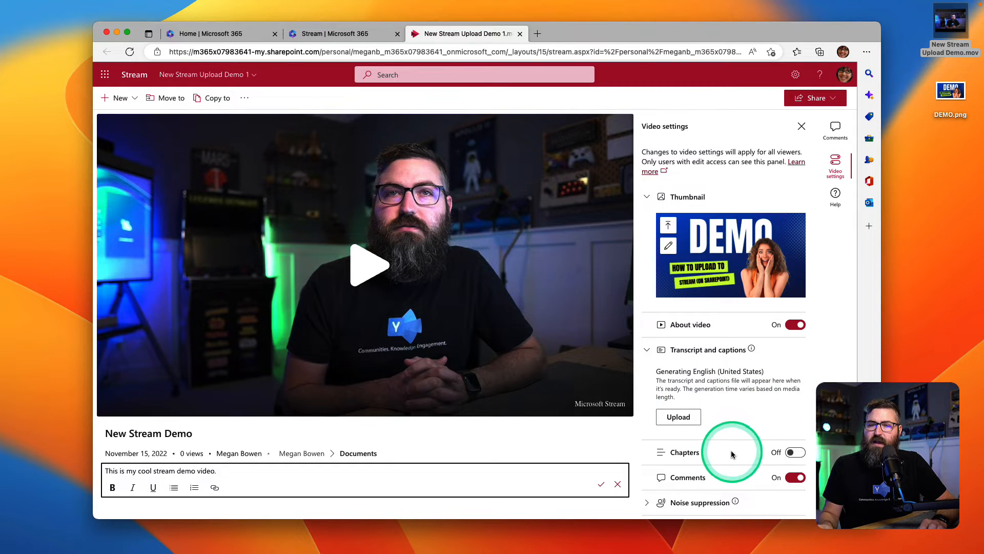
Turn on chapters and set noise suppression as the default for this file, closing the video settings.
left_click(793, 452)
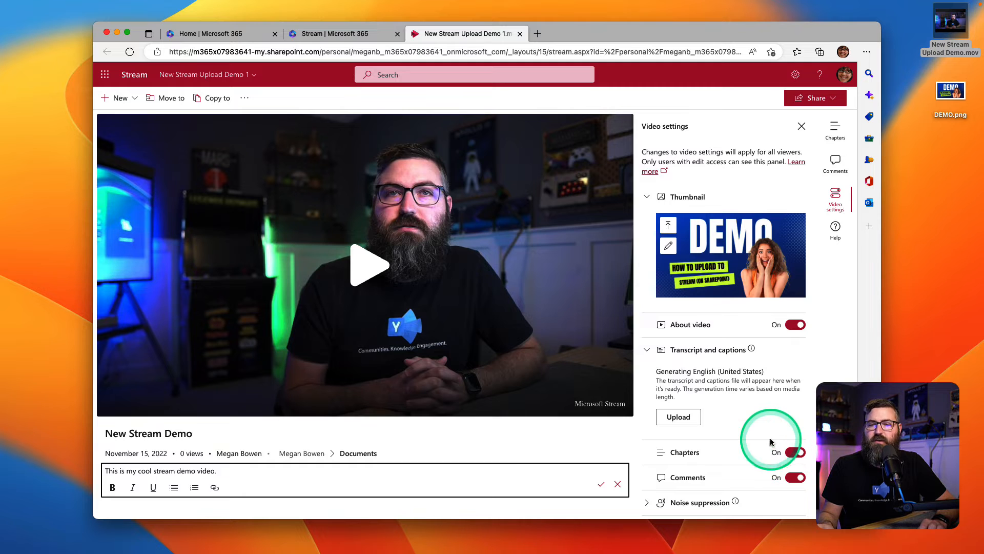
left_click(648, 502)
left_click(662, 473)
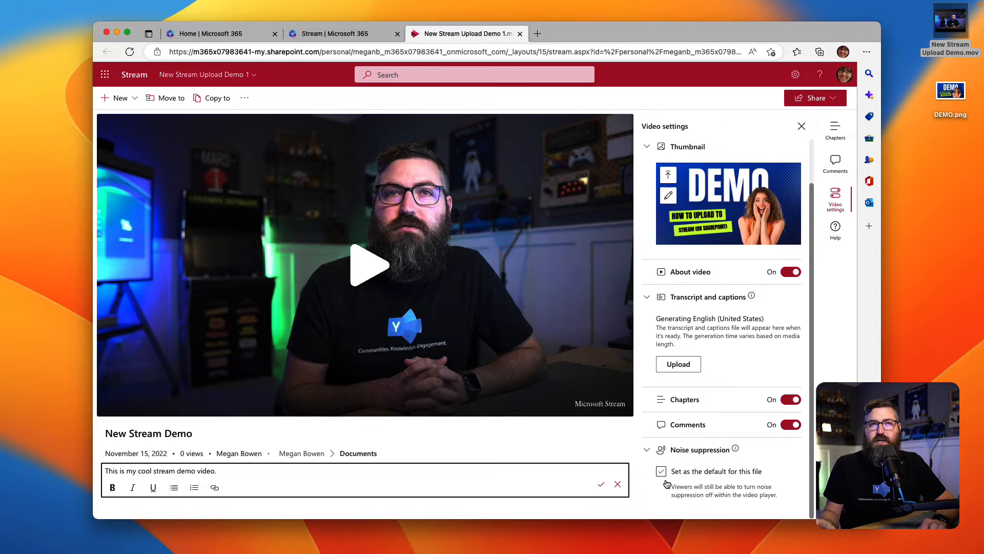
scroll(707, 398, "up", 2)
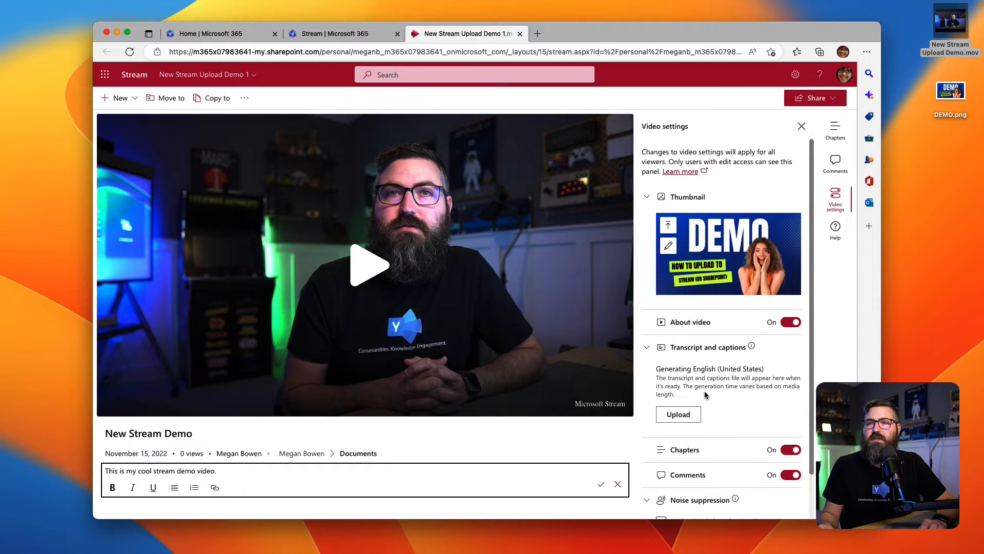
left_click(802, 126)
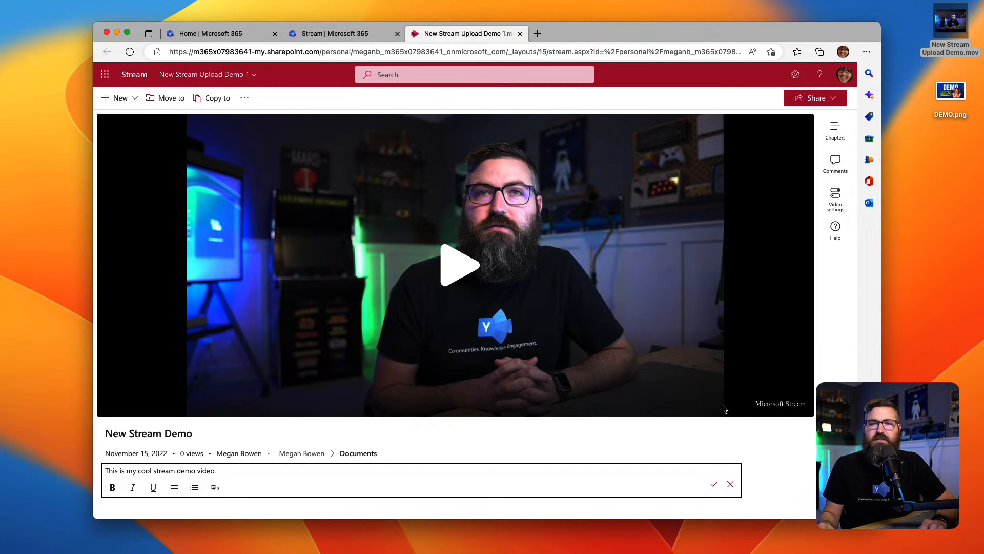
Reload the video page and examine the file's name and storage location.
key("super+r")
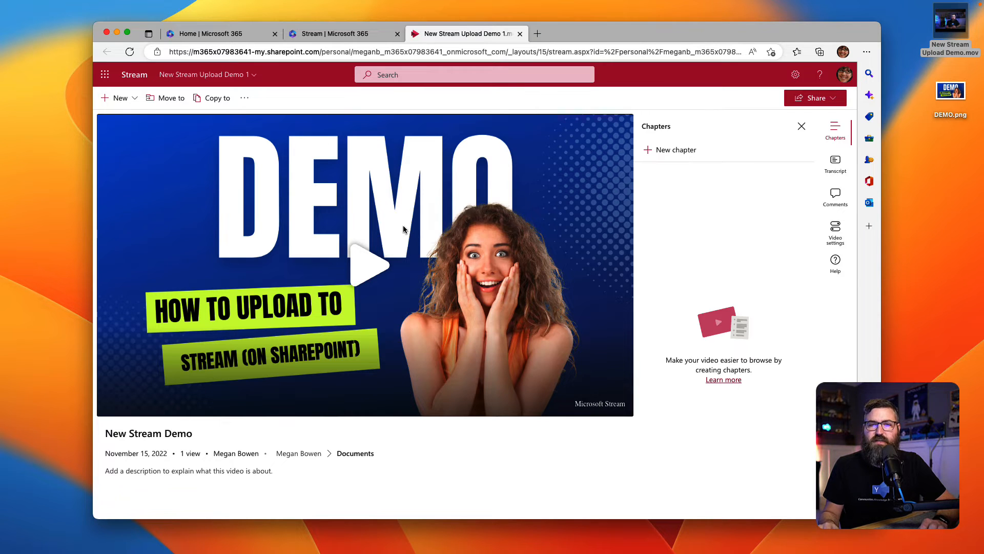
left_click(836, 164)
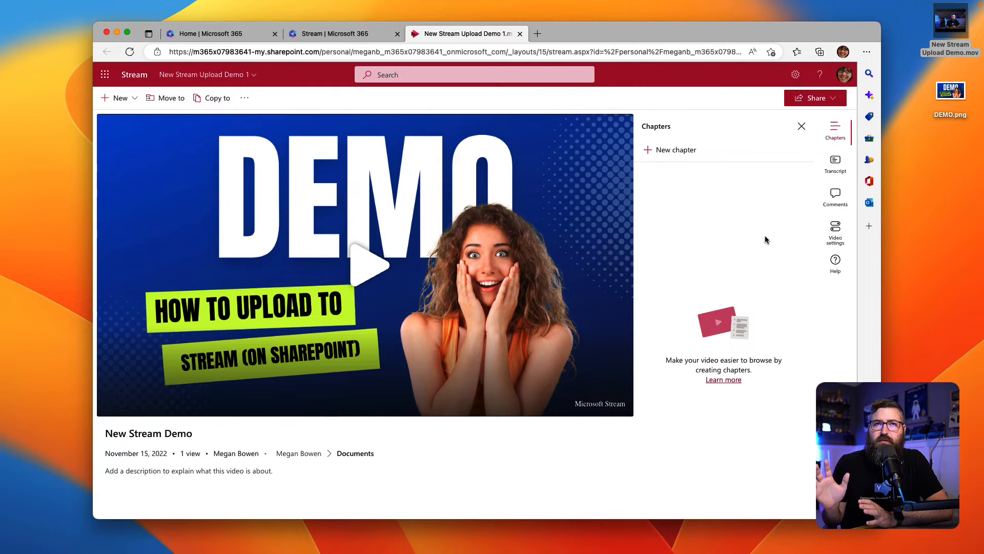
left_click(252, 81)
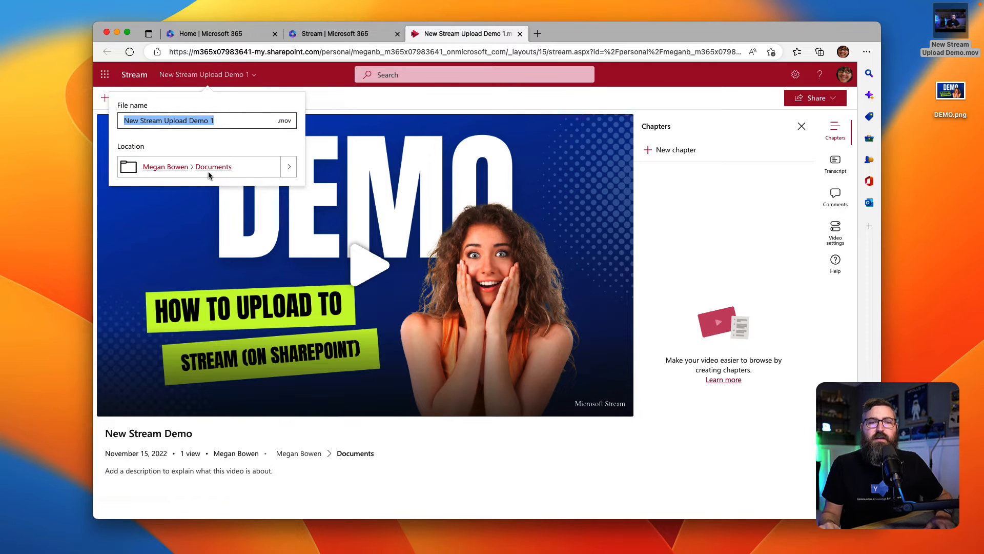
left_click(151, 169)
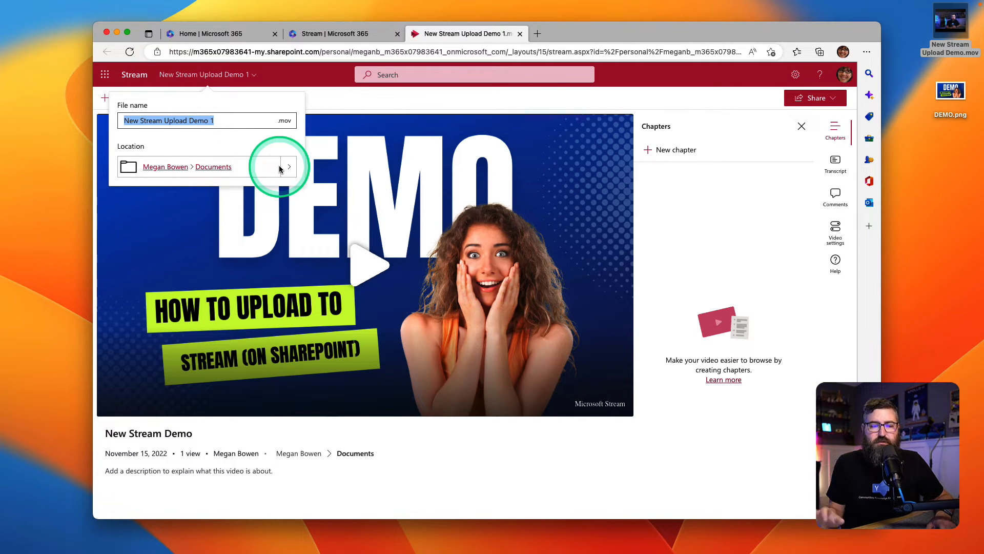
left_click(328, 95)
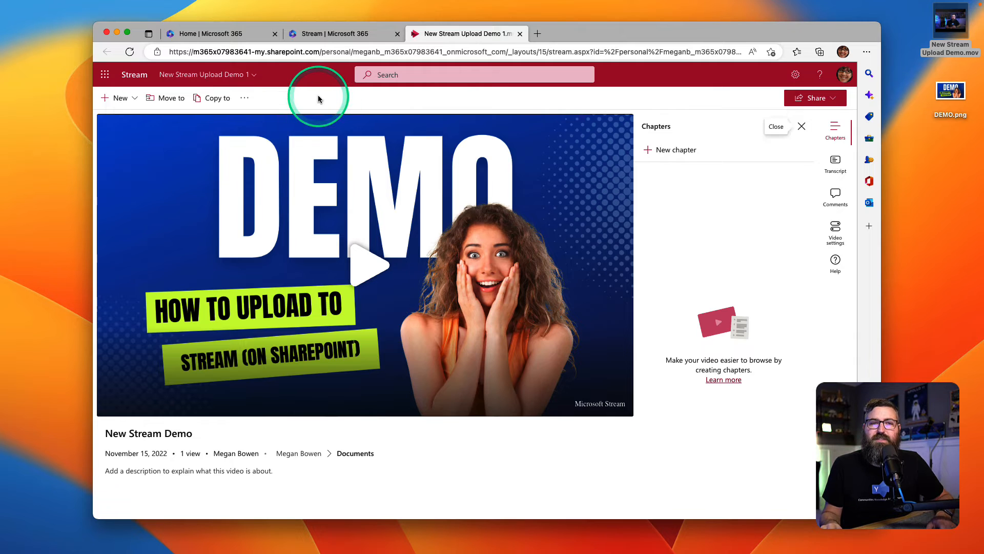
Move the video to the Teams Tip Tuesday folder in the Office 365 Adoption site's Documents library.
left_click(167, 102)
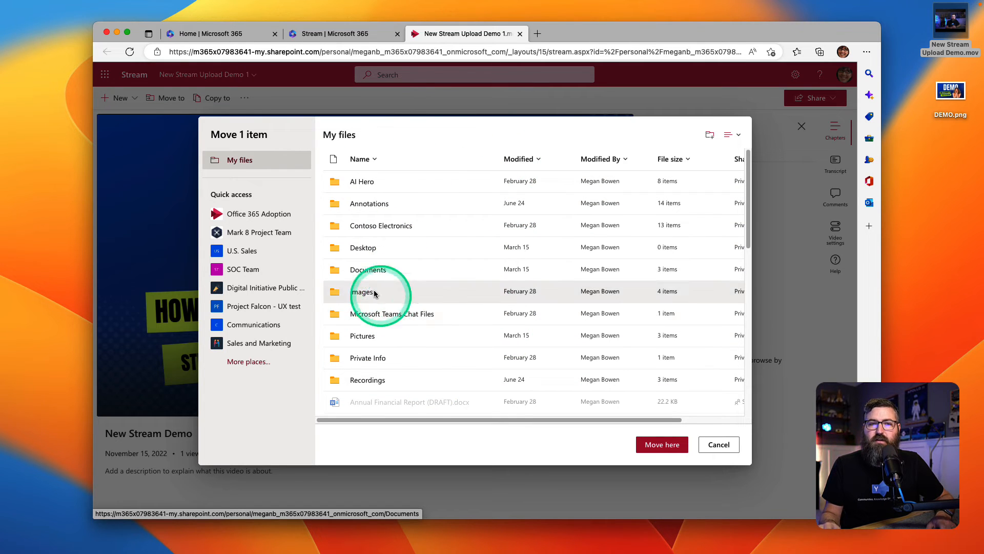
left_click(244, 214)
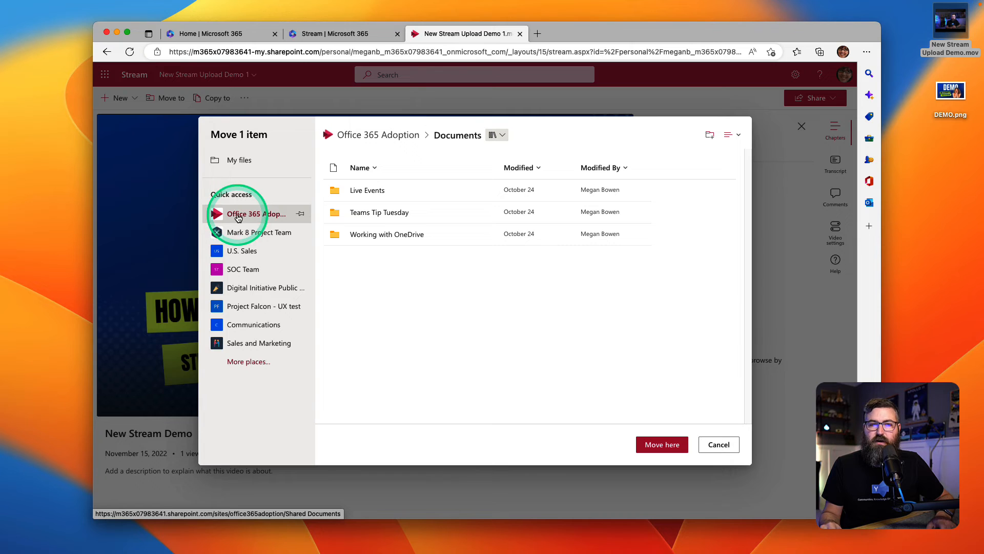
left_click(374, 214)
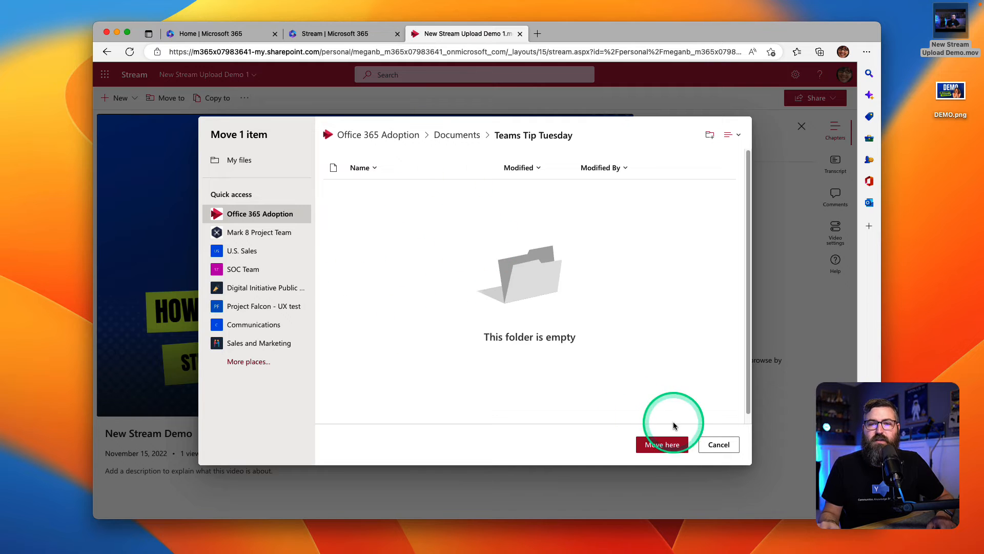
left_click(664, 445)
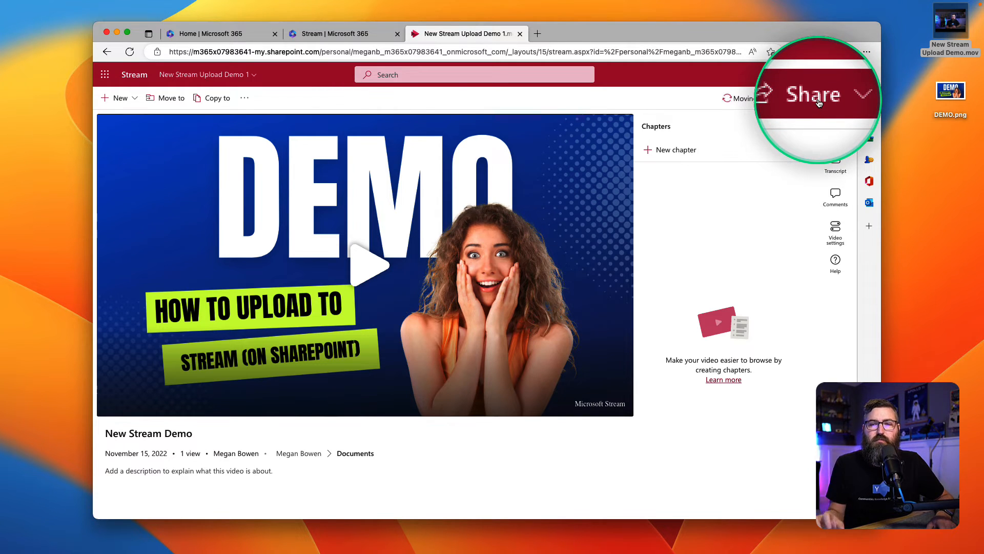
Set the video's sharing link for people in Contoso to Can view with Block download on, apply it and close the sharing dialog.
left_click(803, 105)
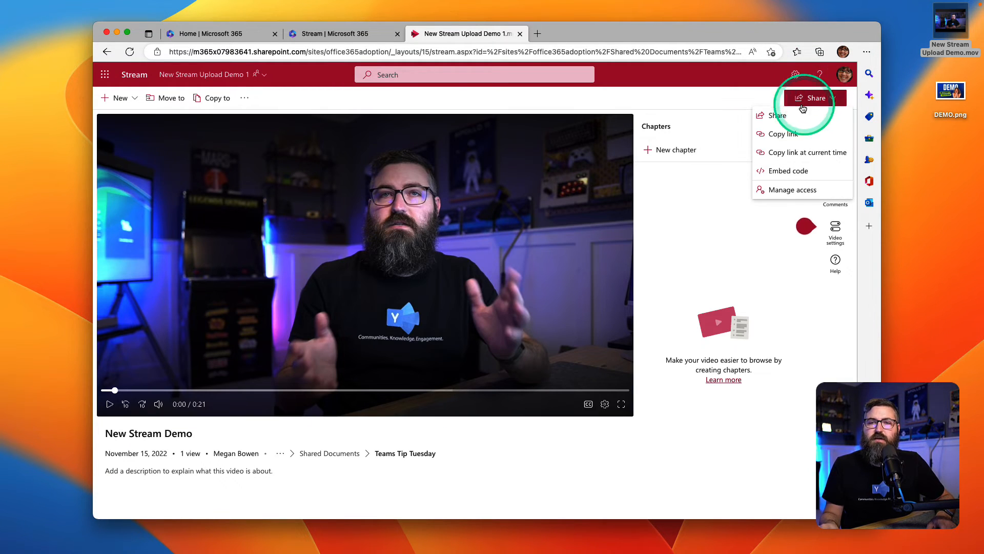
left_click(776, 119)
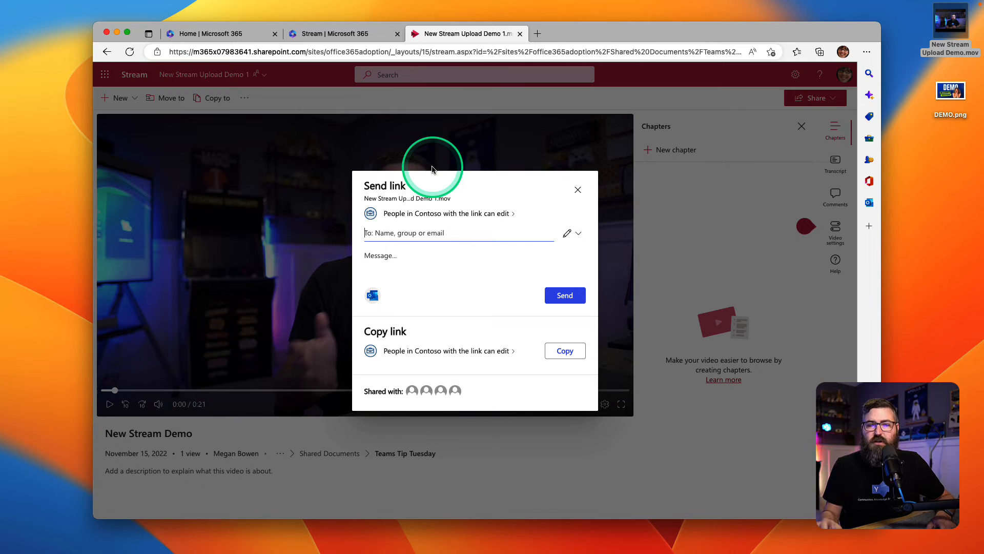
left_click(506, 215)
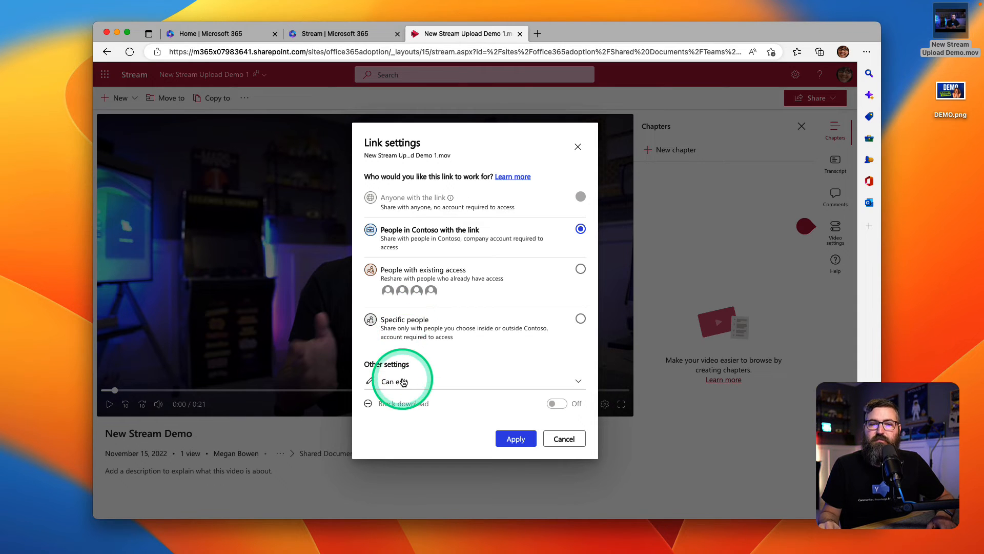
left_click(402, 384)
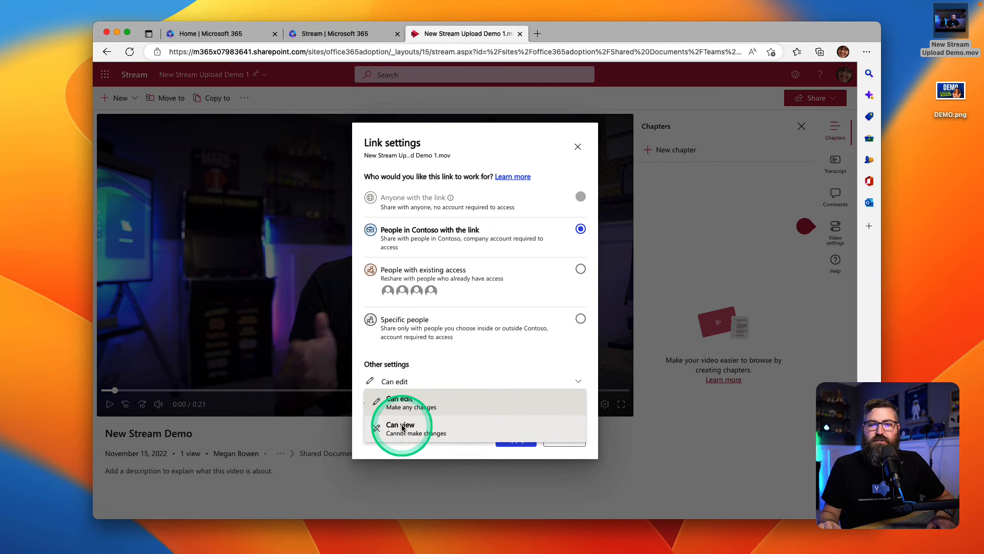
left_click(403, 429)
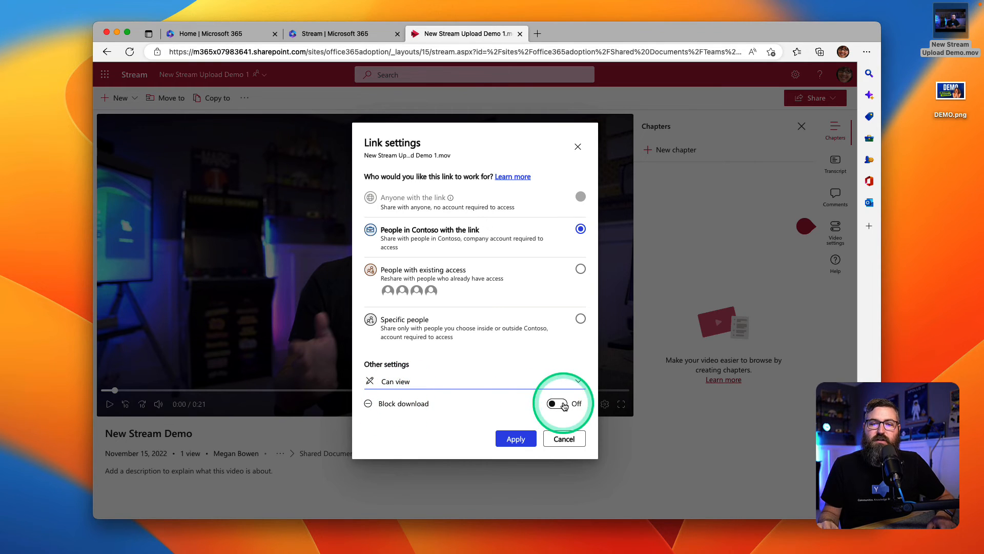
left_click(564, 406)
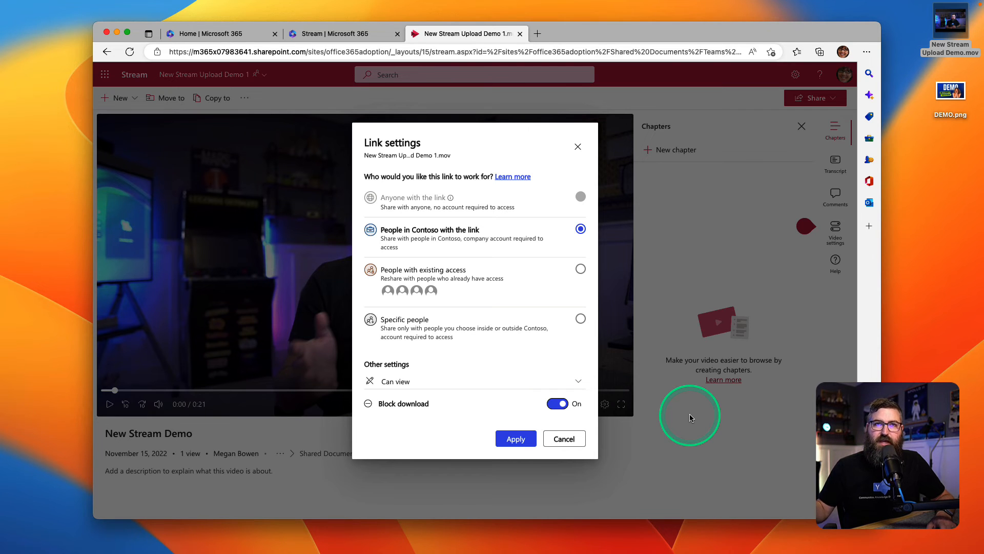
left_click(515, 438)
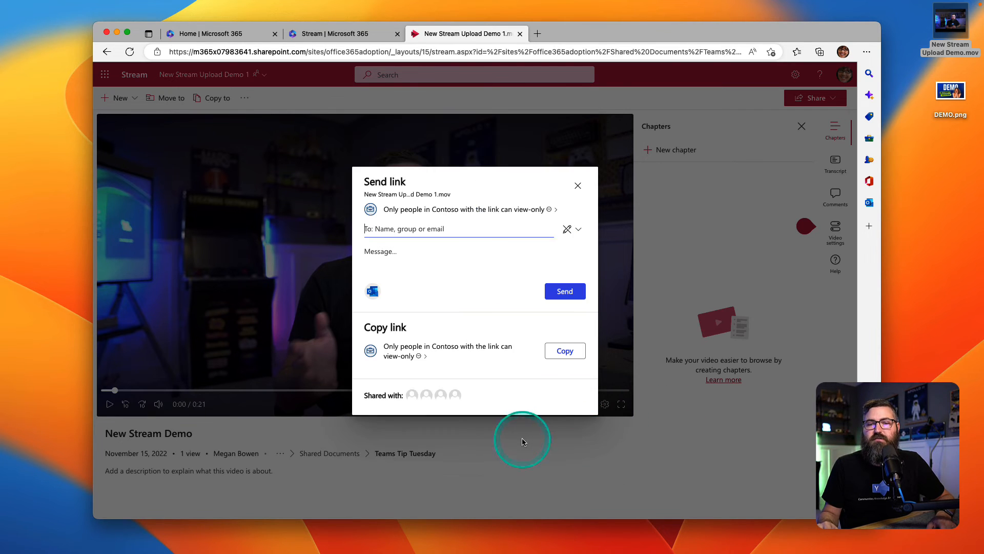
left_click(565, 353)
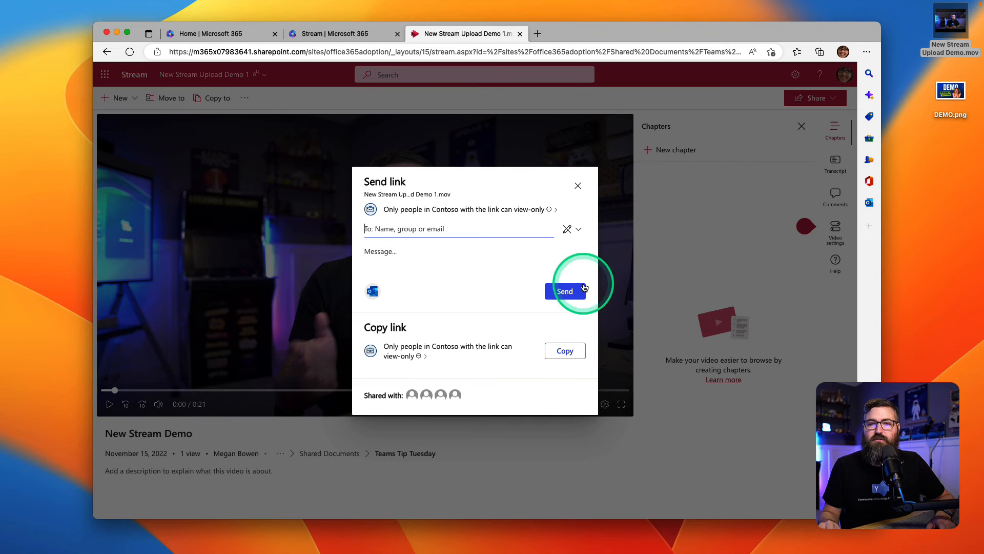
left_click(578, 189)
Move the video playback to 0:11, open the dialog for copying a link at the current time, and dismiss it.
left_click(828, 100)
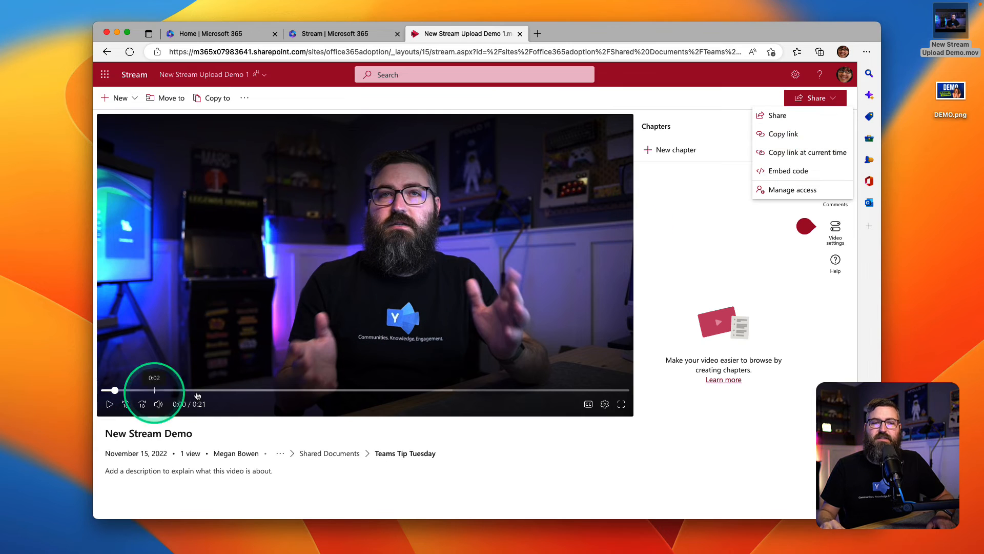
left_click(389, 390)
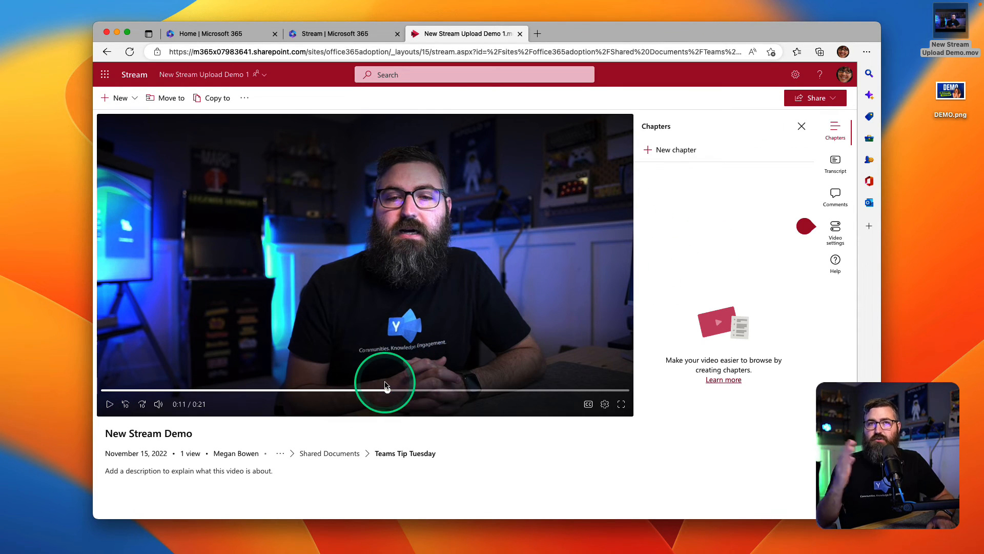
left_click(834, 99)
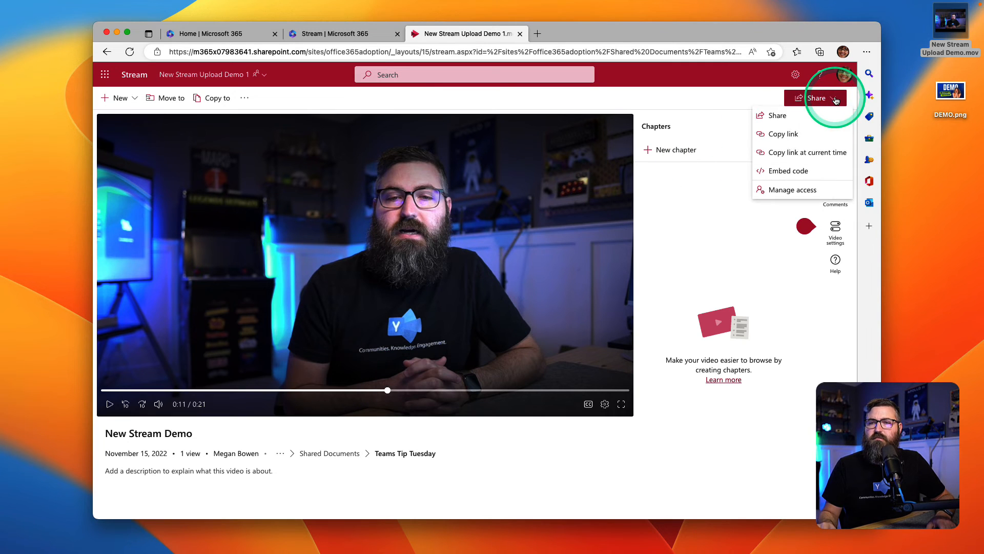
left_click(807, 154)
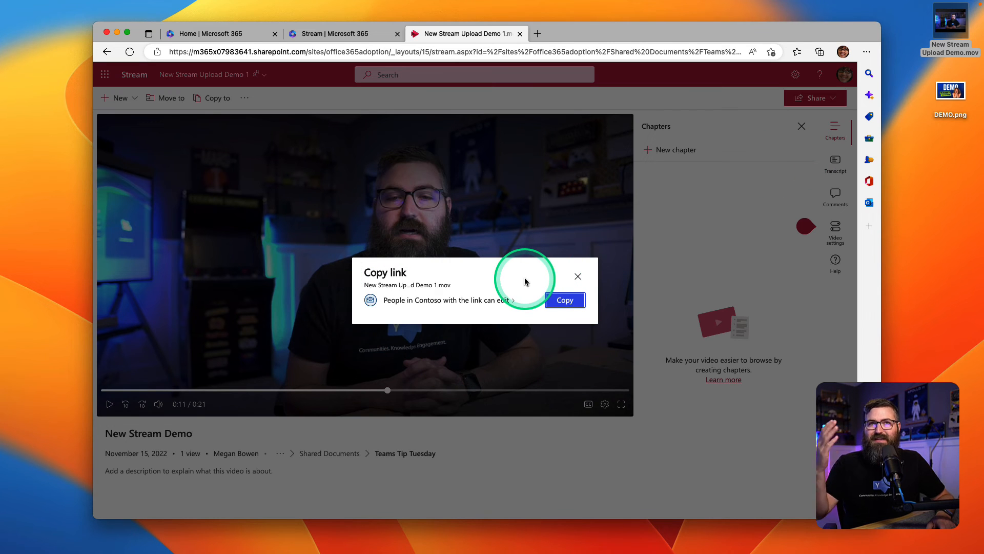
key("Escape")
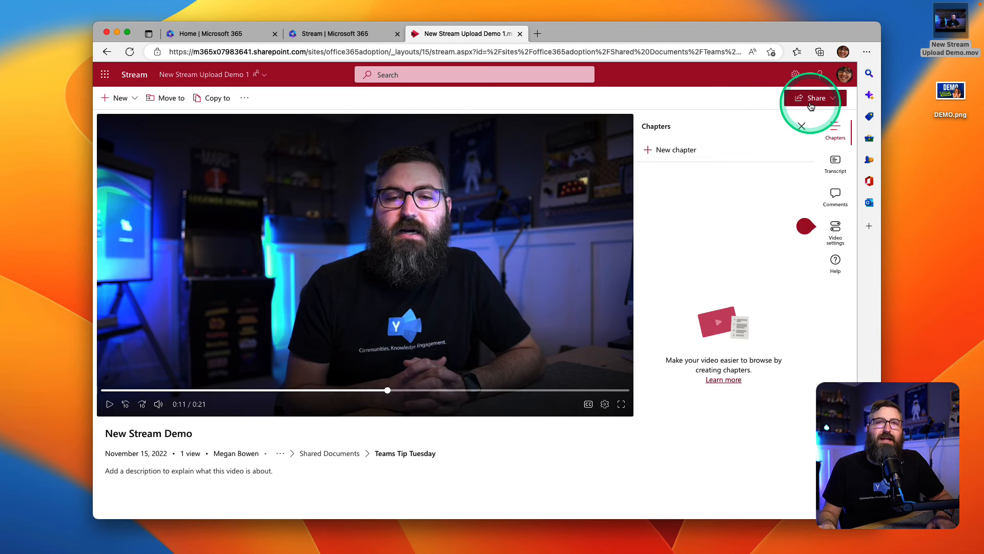
Open the video's embed code options and make the embedded video start from :11.
left_click(812, 103)
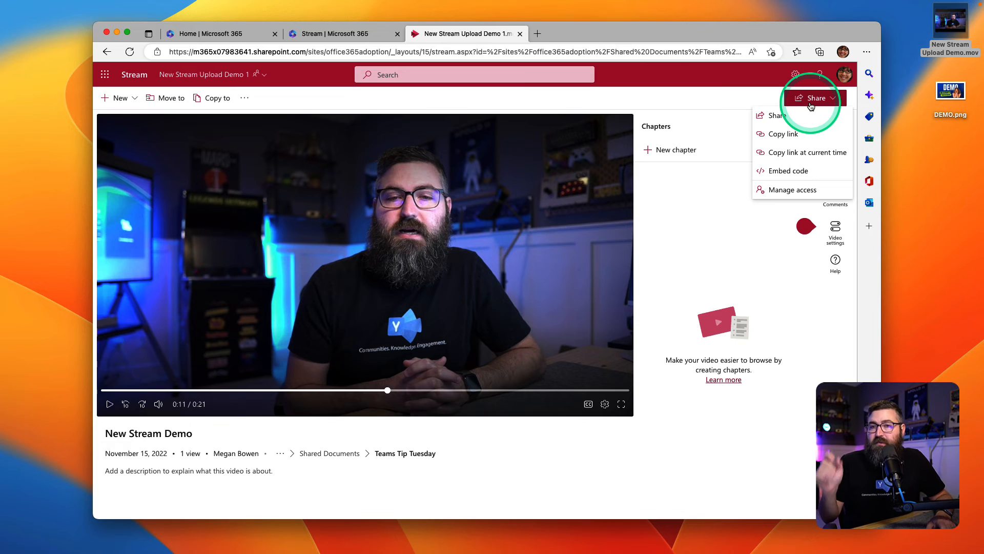
left_click(778, 175)
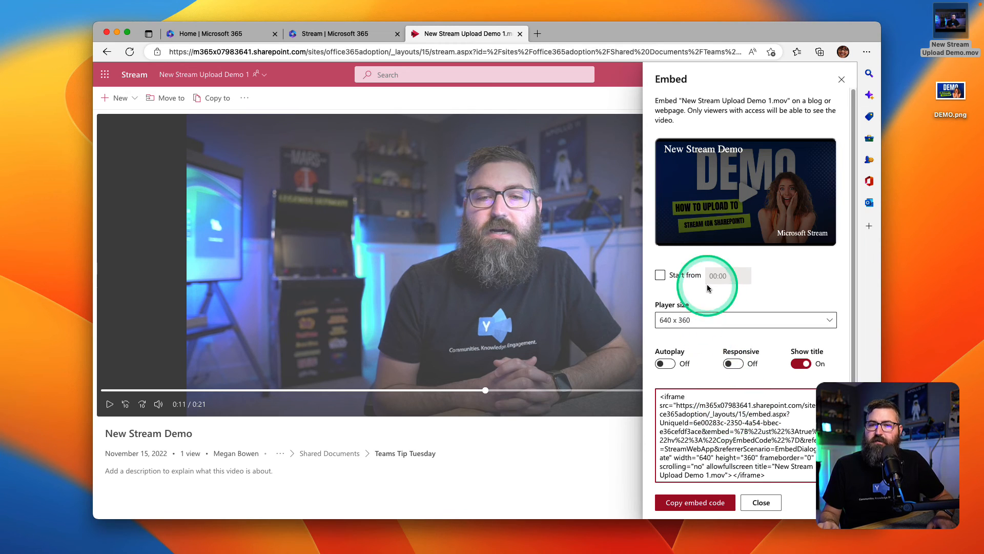
left_click(681, 278)
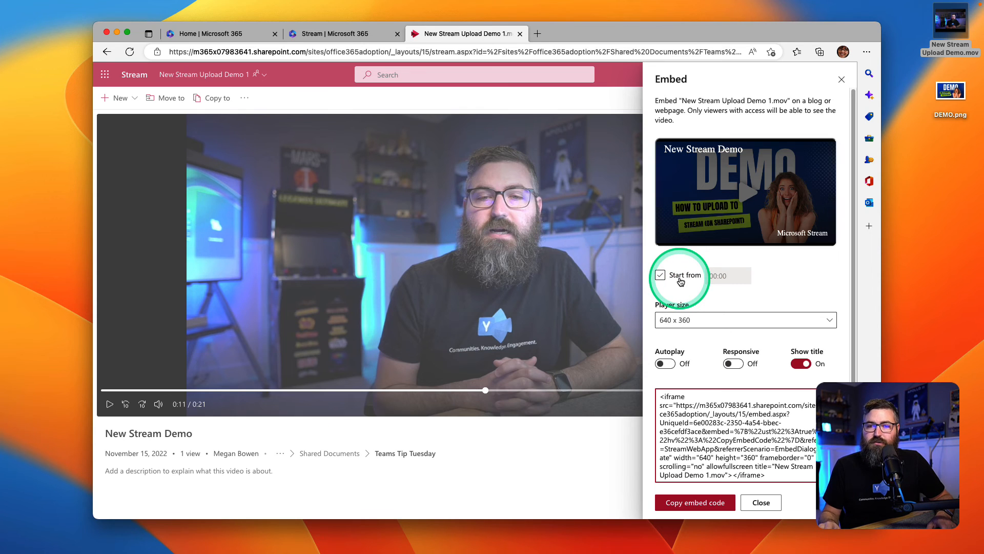
left_click(661, 276)
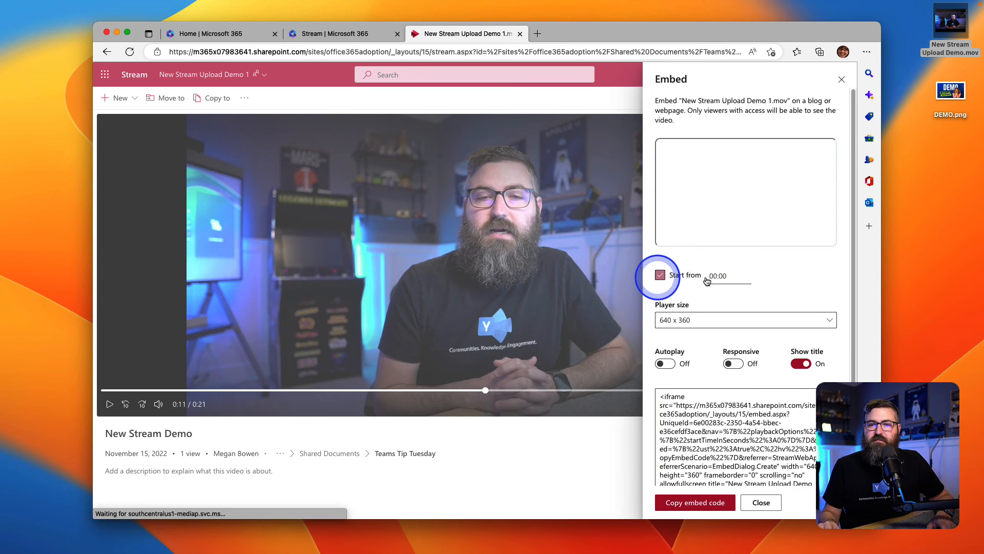
left_click(731, 277)
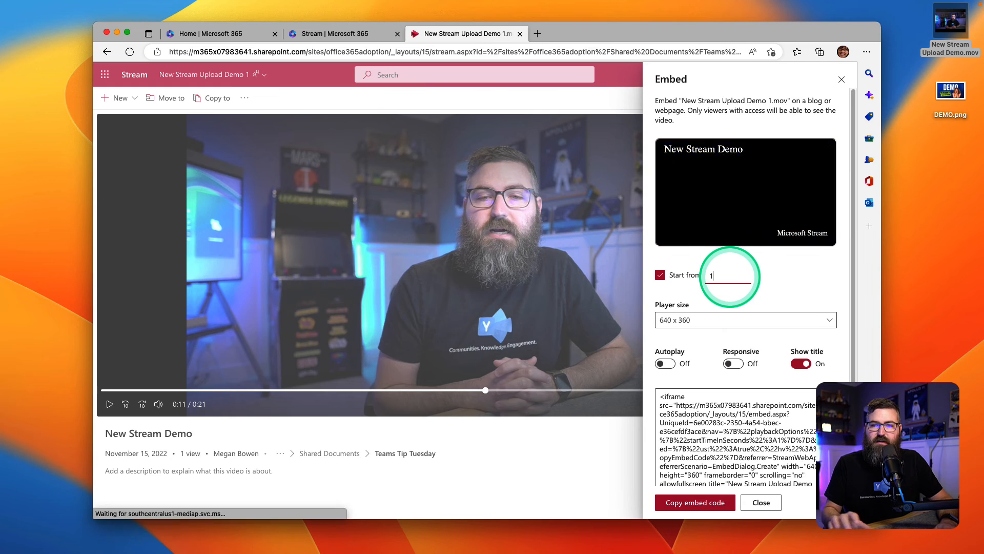
key("BackSpace")
key("BackSpace")
key("BackSpace")
key("BackSpace")
key("BackSpace")
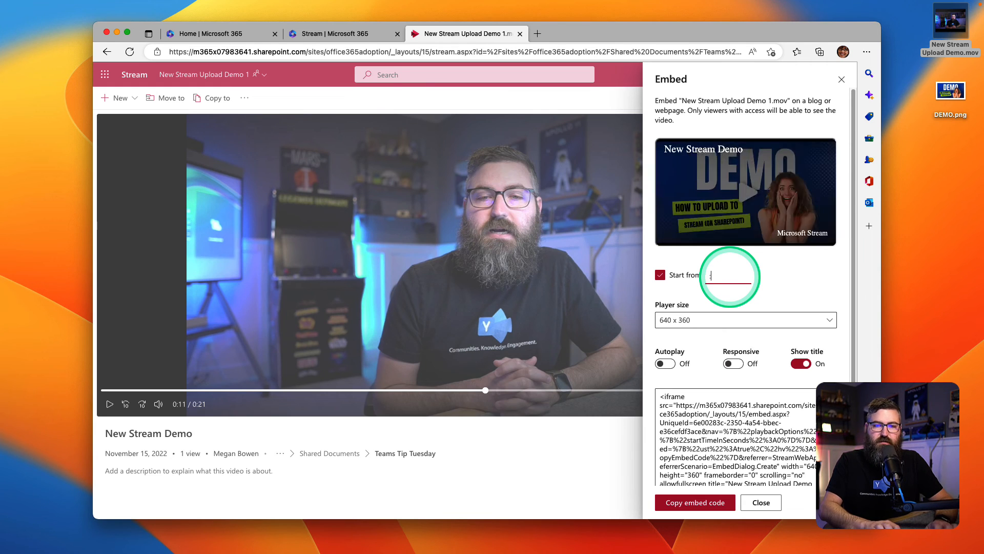
type(":11")
key("Tab")
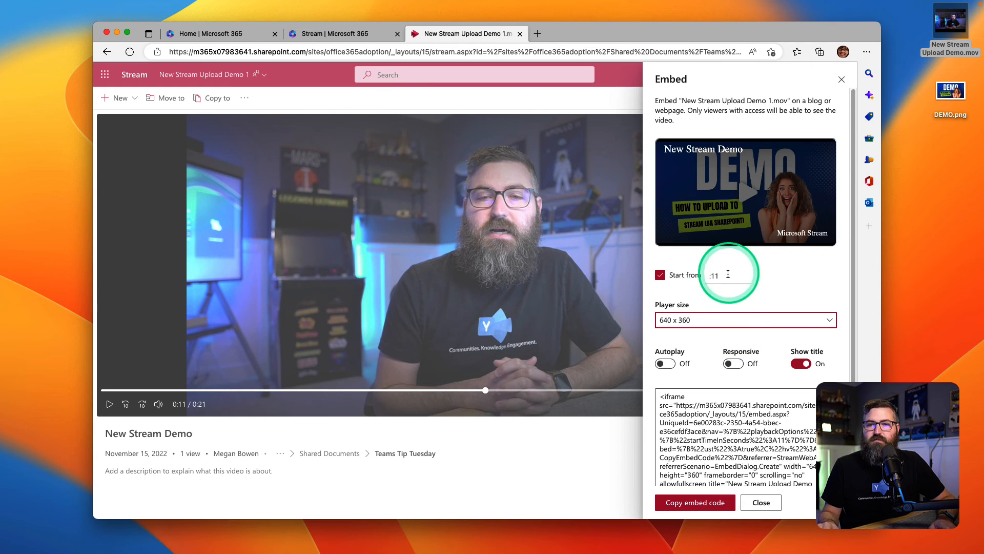
Set the embed player size to 1280 x 720 and turn the title display off and back on.
left_click(706, 325)
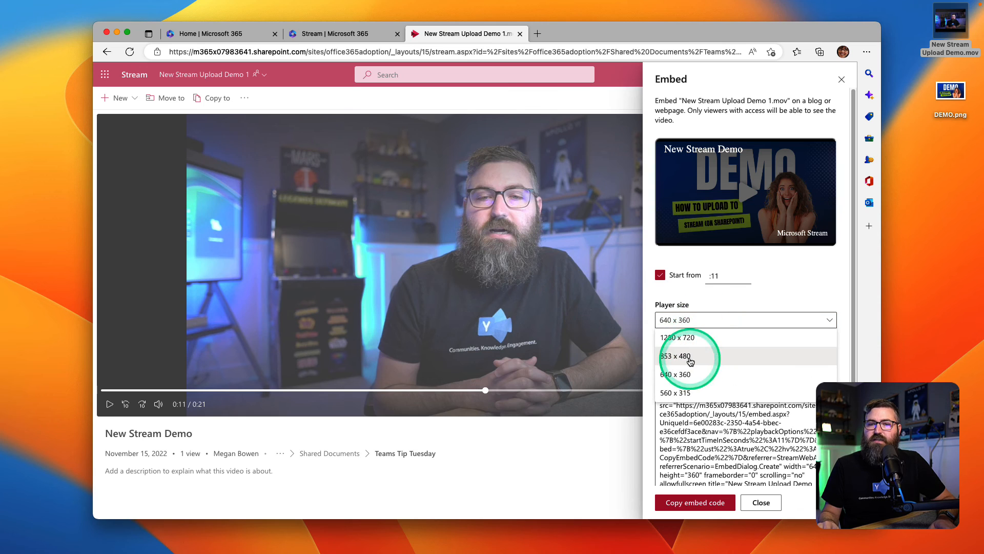
left_click(696, 338)
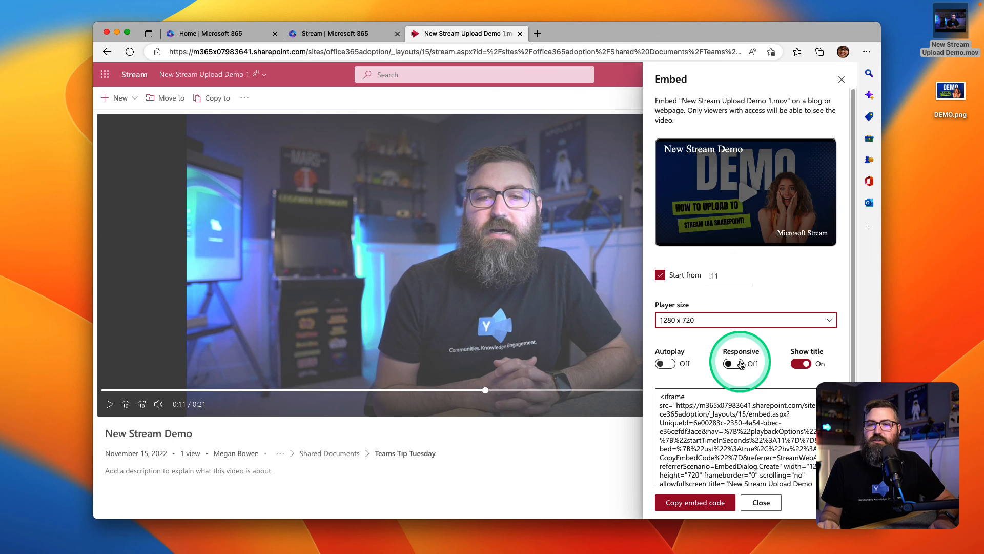
left_click(802, 364)
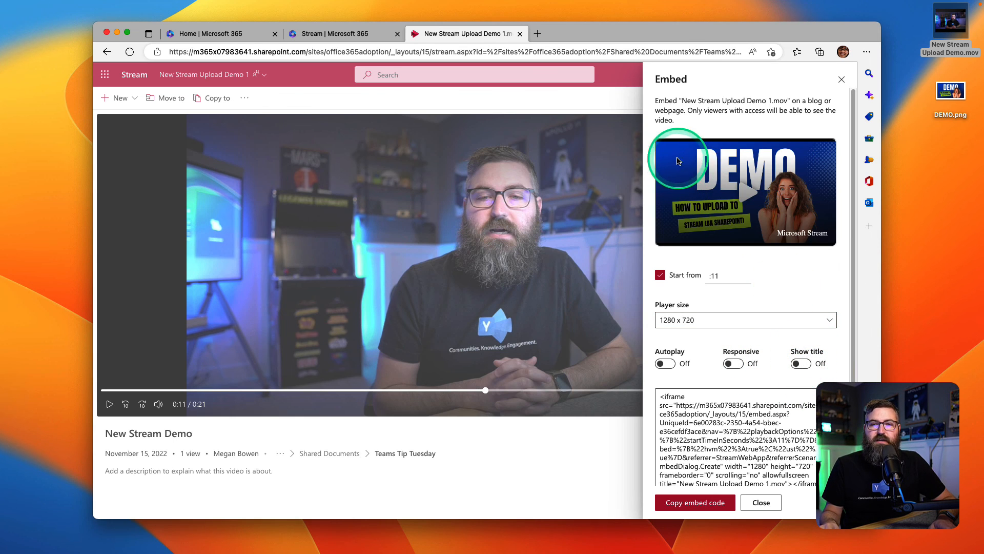
left_click(803, 366)
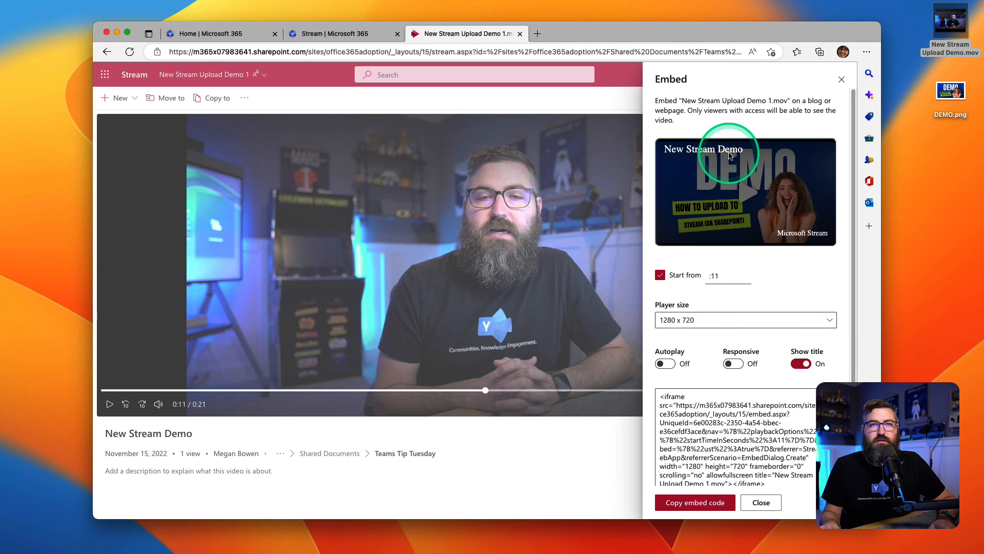
scroll(769, 402, "down", 1)
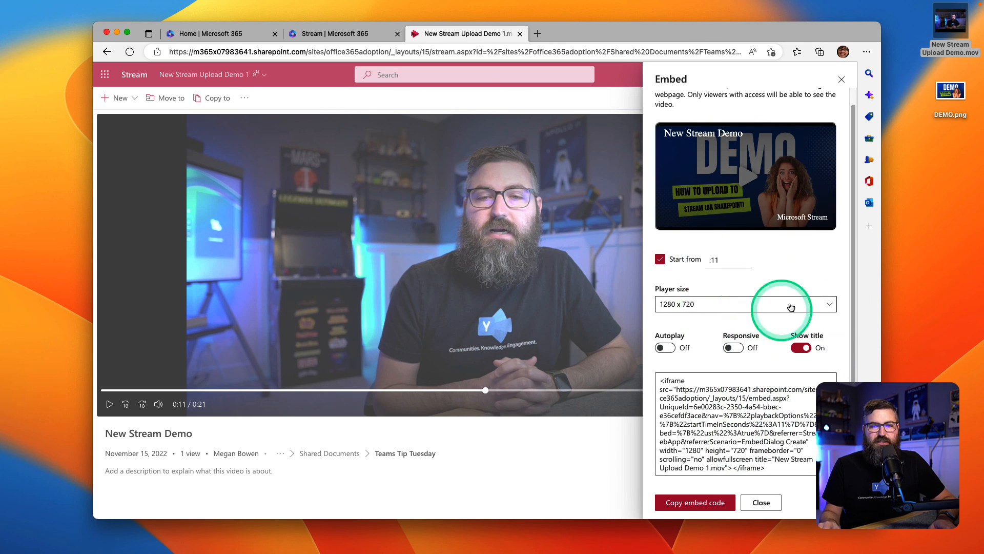